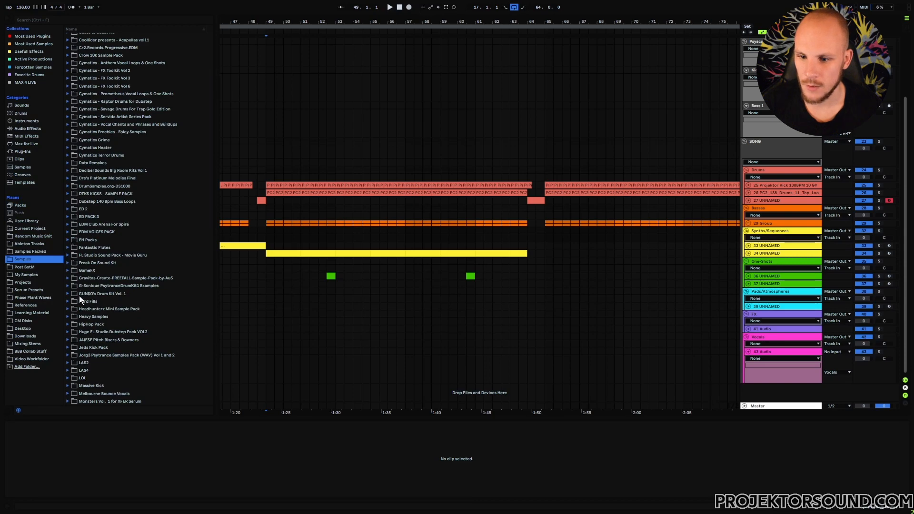
Browse the Hard Fills sample folder, preview Fill_020, Fill_031 and Fill_032, and collapse the folder.
click(69, 300)
scroll(93, 306, down, 8)
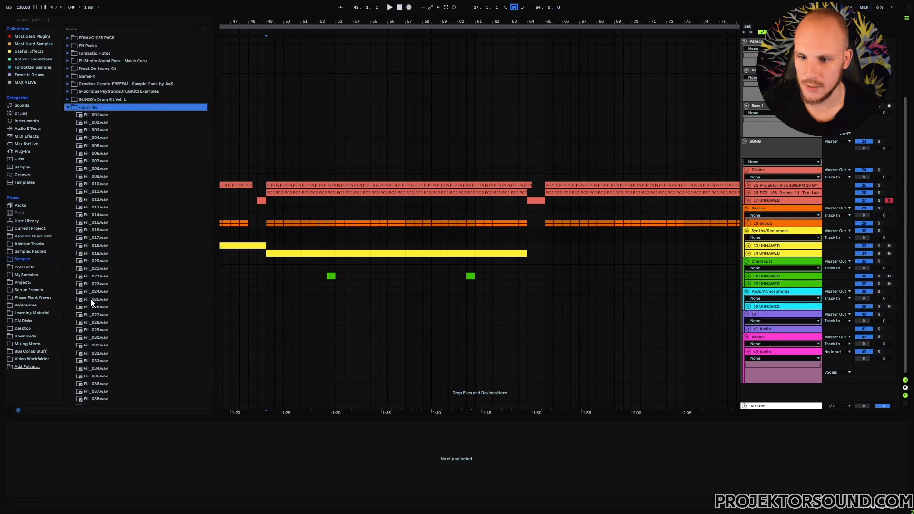
click(94, 274)
scroll(96, 252, down, 5)
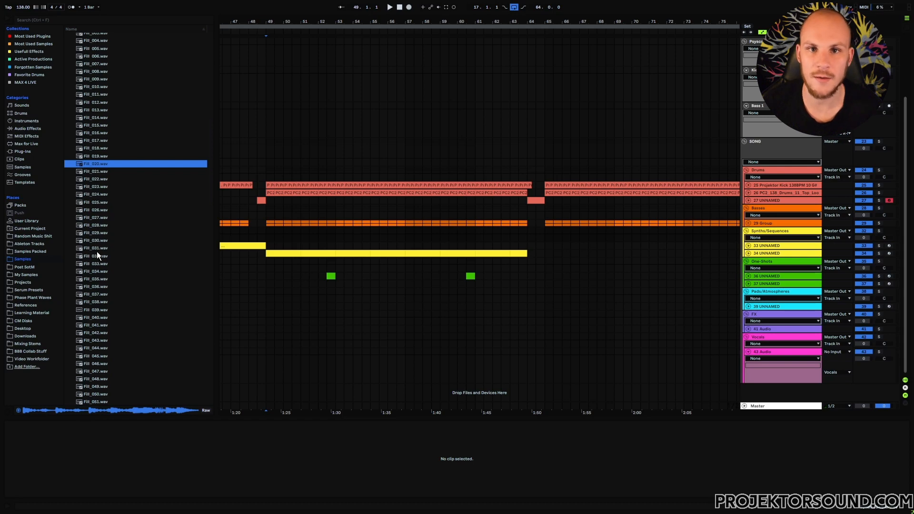
click(97, 252)
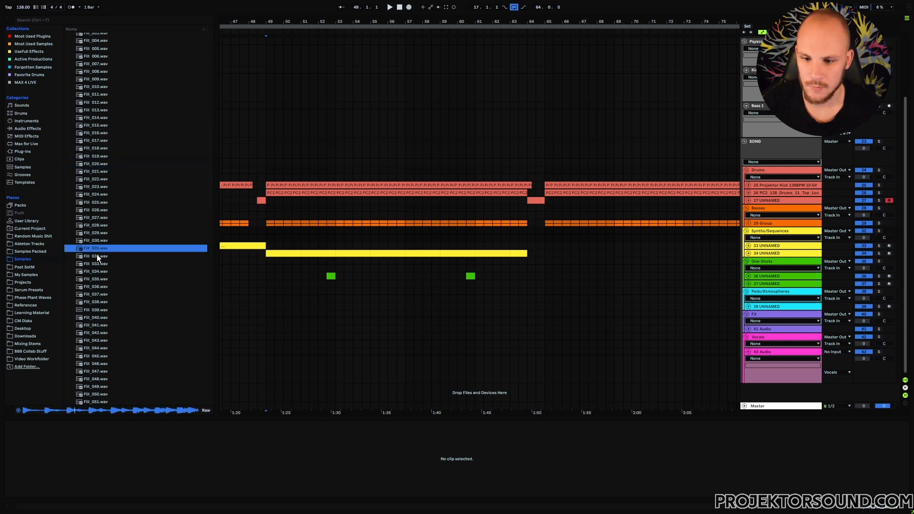
click(100, 258)
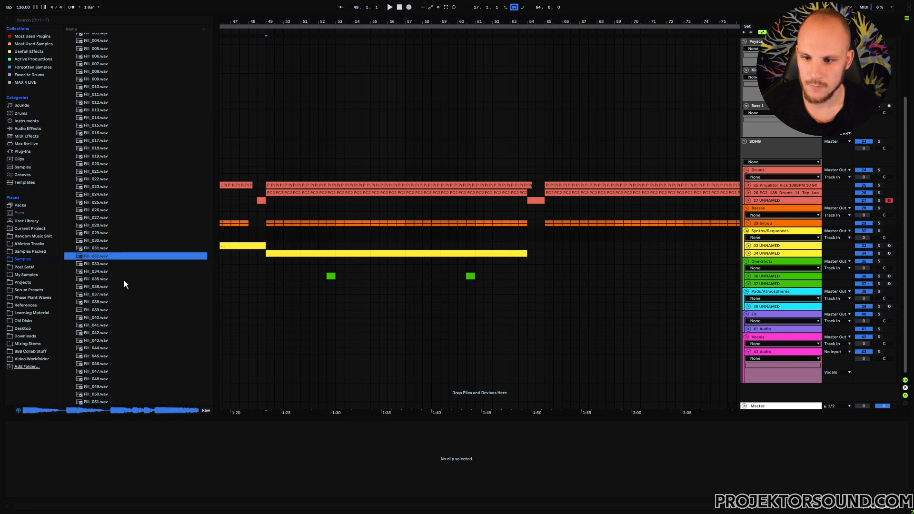
scroll(122, 279, up, 3)
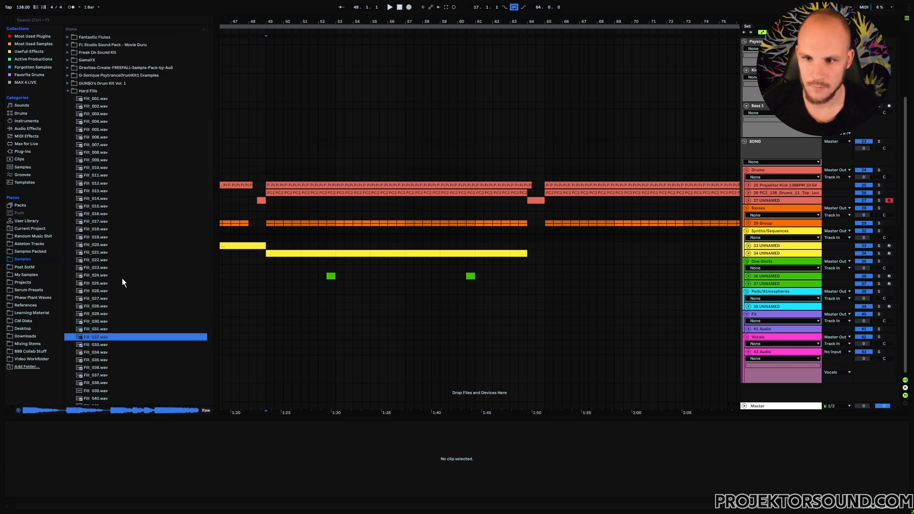
key(Left)
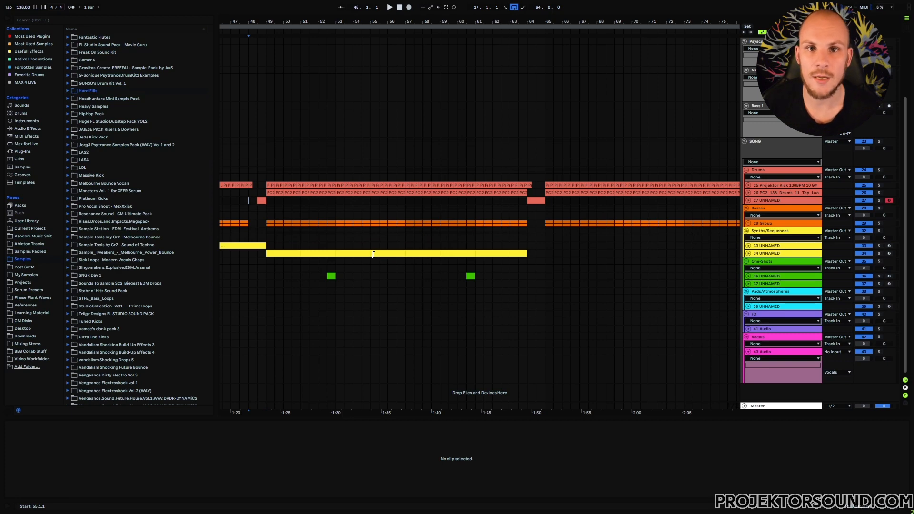
Play back the drum fill before bar 49 and the one at bar 64 of the arrangement.
key(space)
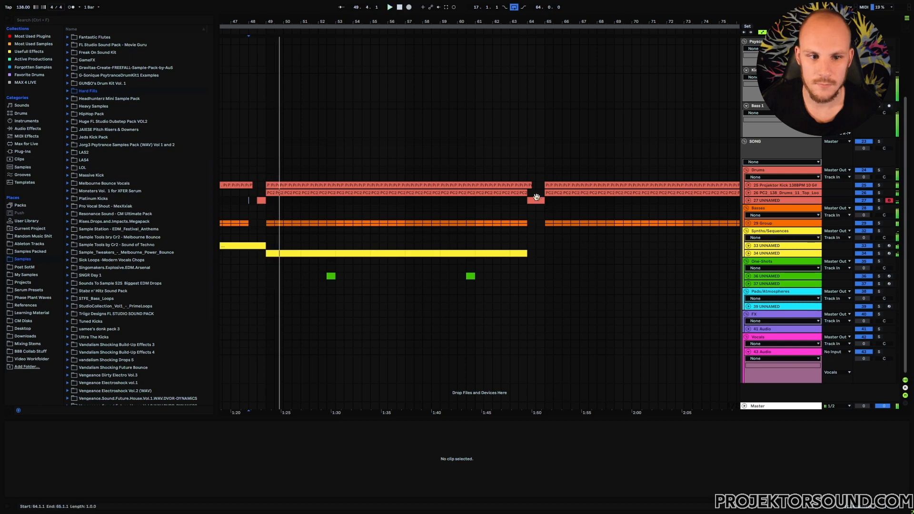
click(522, 202)
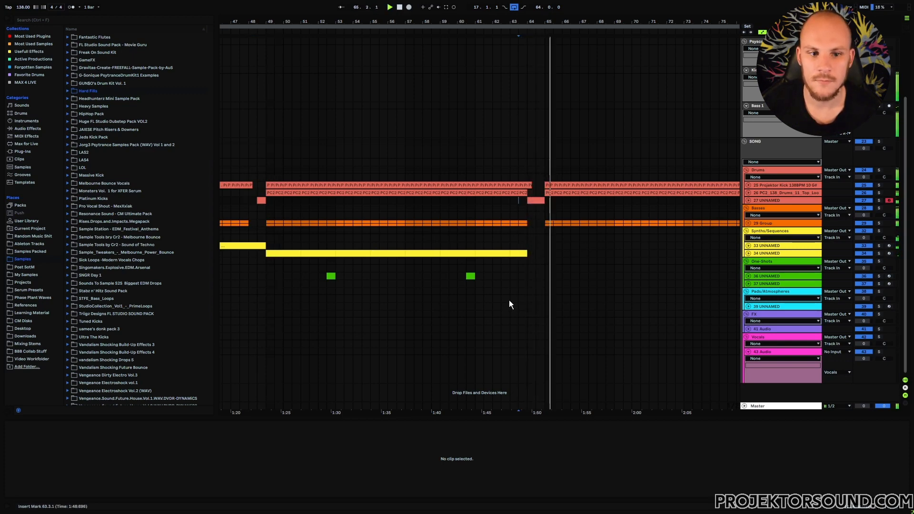
key(space)
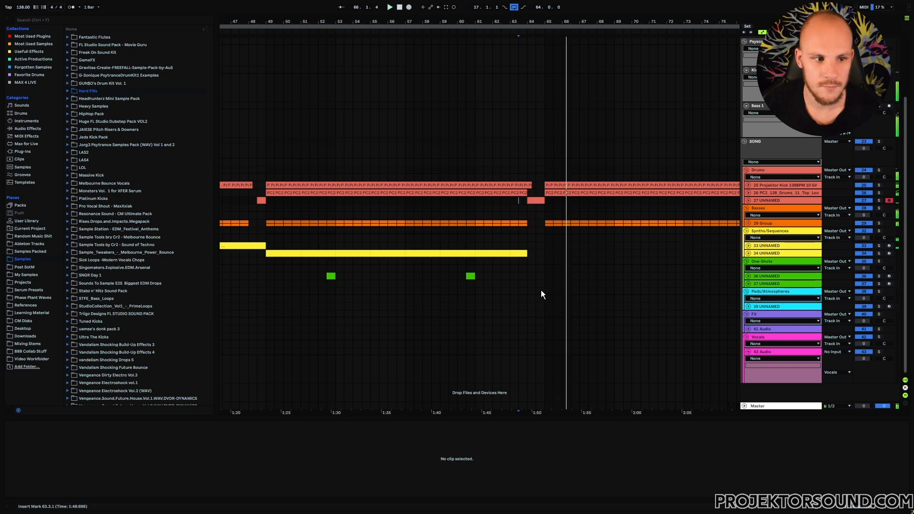
Open the MT-PowerDrumKit instrument on track 27 and audition its kick, toms, cymbals and hi-hat.
key(shift+Tab)
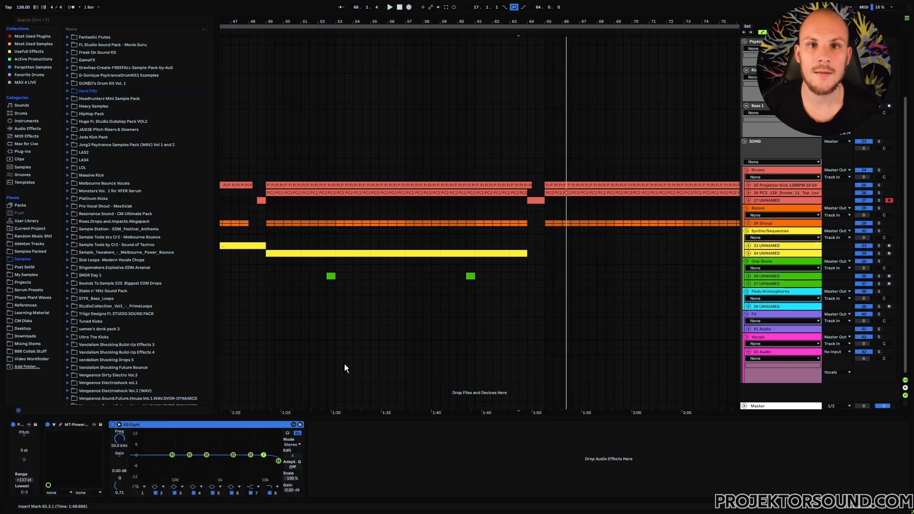
click(59, 424)
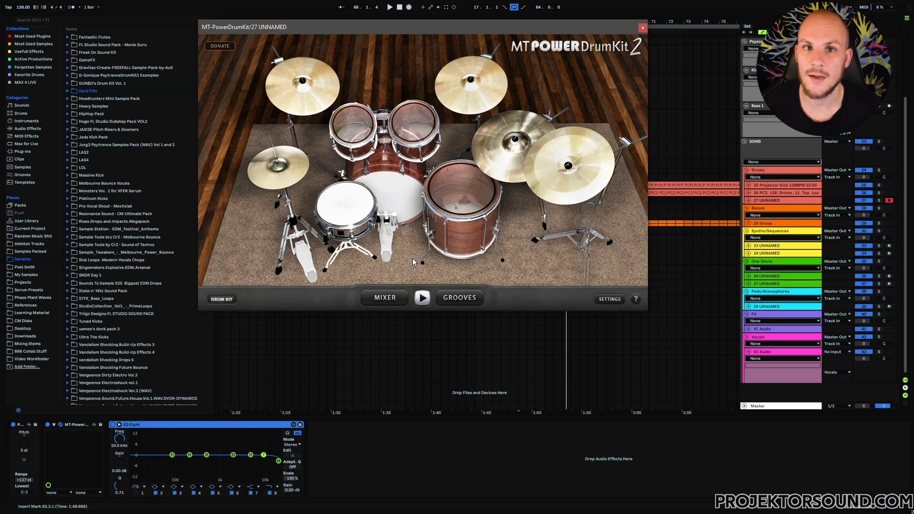
click(405, 192)
click(455, 193)
click(413, 126)
click(350, 130)
click(481, 92)
click(515, 169)
click(290, 167)
click(268, 162)
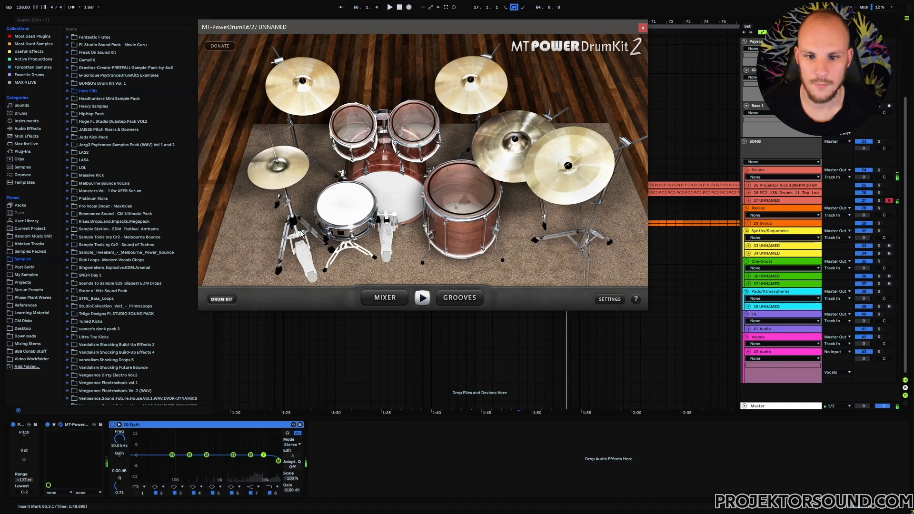
Audition the kit again starting from the snare, through toms, kick and cymbals, and access the drum kit settings.
click(344, 204)
click(351, 122)
click(415, 116)
click(454, 197)
click(406, 198)
click(571, 191)
click(515, 156)
click(323, 91)
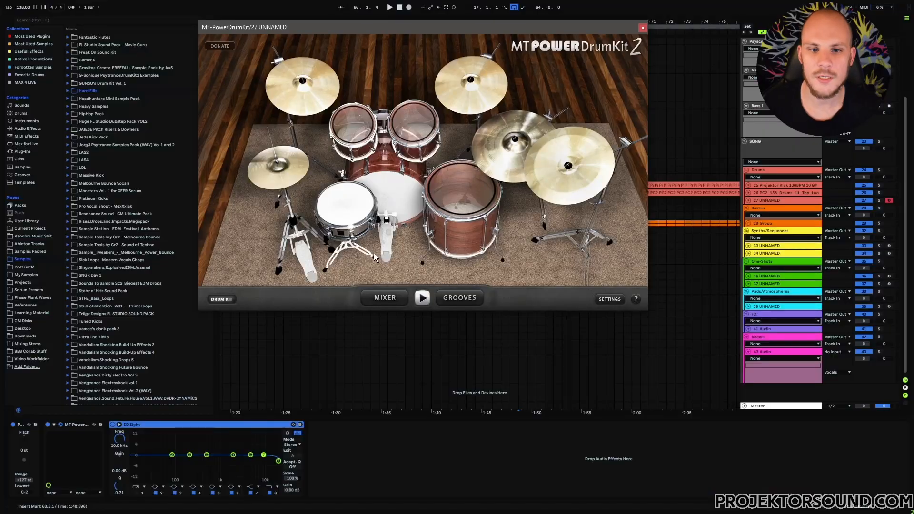
click(354, 130)
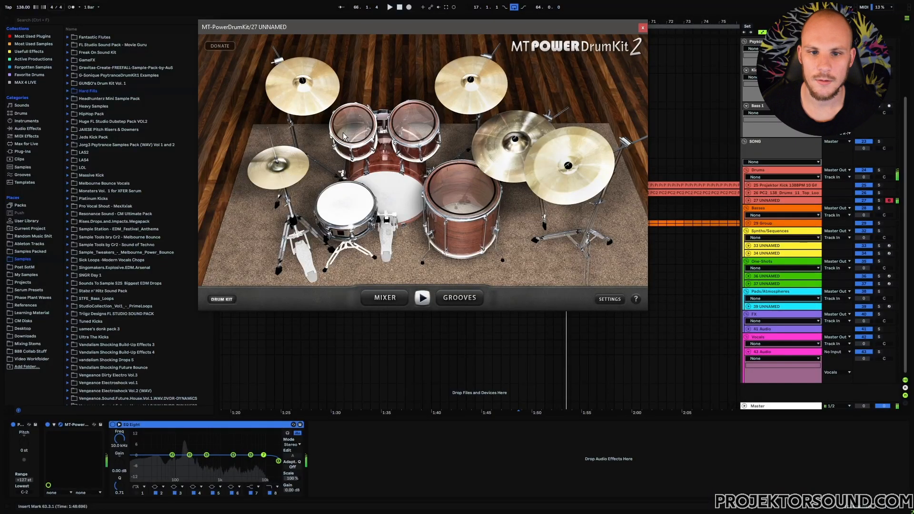
click(391, 188)
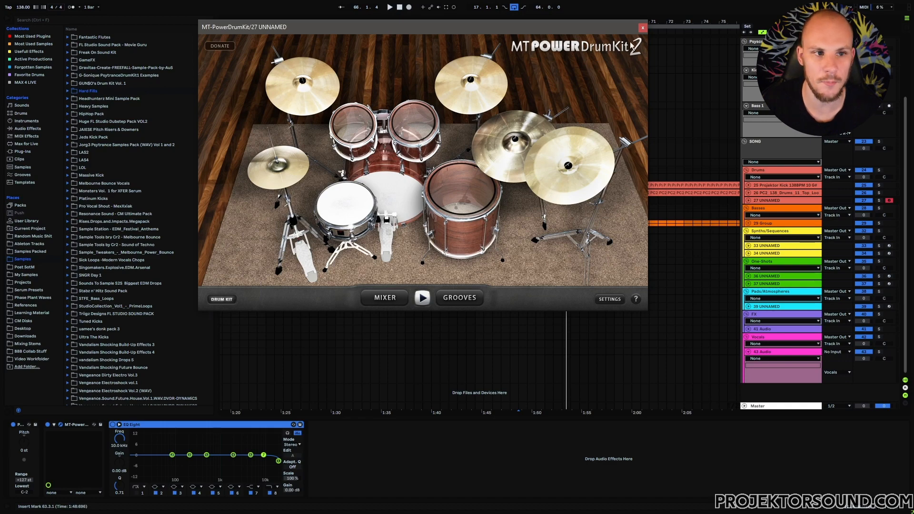
click(612, 300)
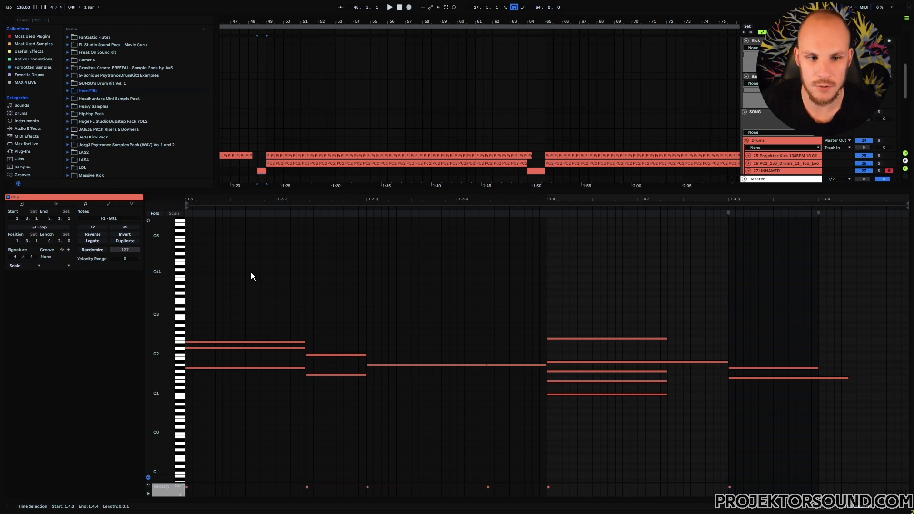
In the bar 48 fill clip, audition the C2 note, the two single notes after it, and the G1 note at 1.4.1.
click(315, 355)
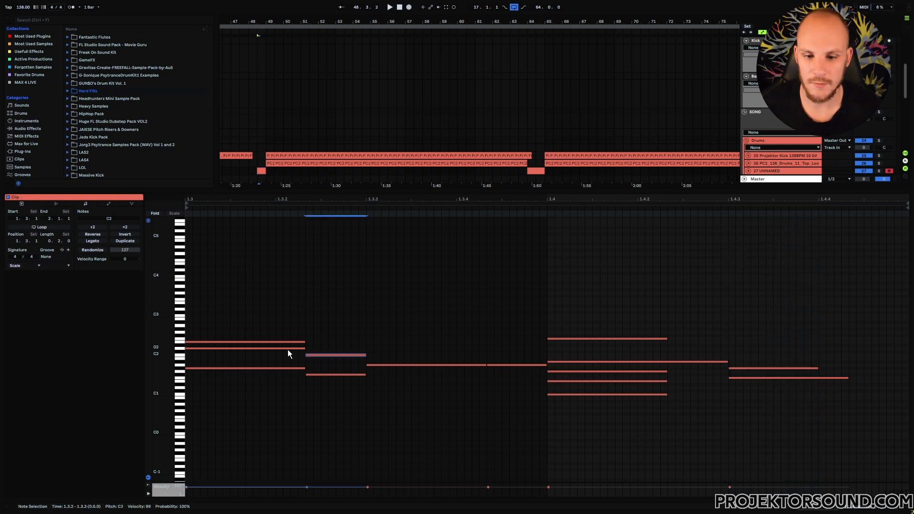
click(408, 365)
shift+click(515, 365)
click(515, 365)
click(581, 372)
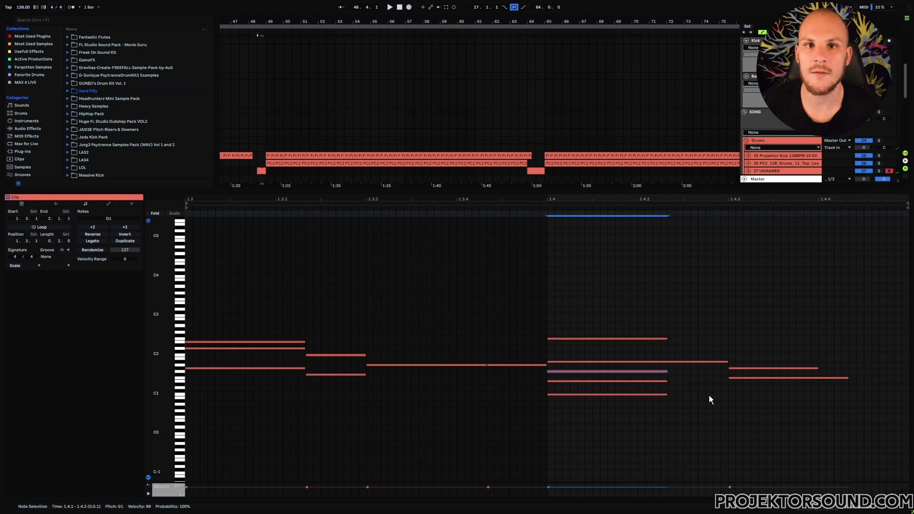
Audition the highest note at 1.3.1 and the F2 note at 1.4.1 in the fill clip.
click(298, 342)
click(590, 338)
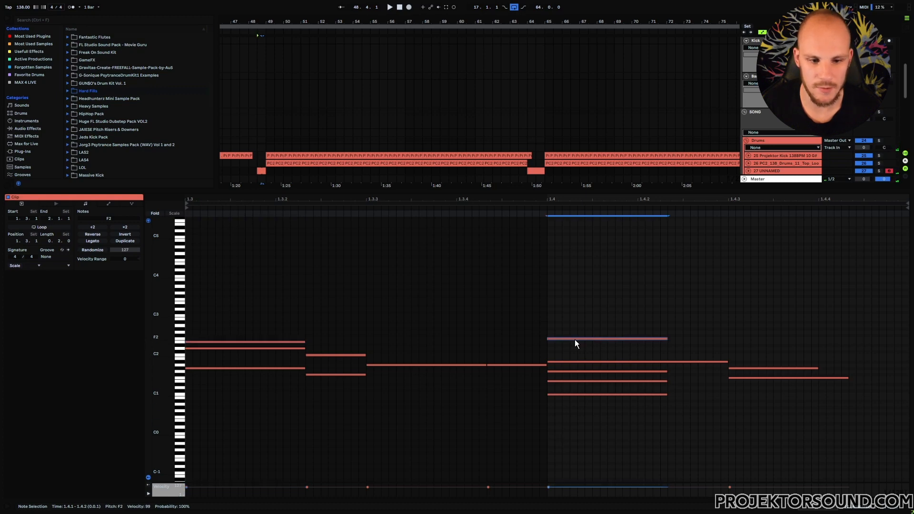
click(303, 336)
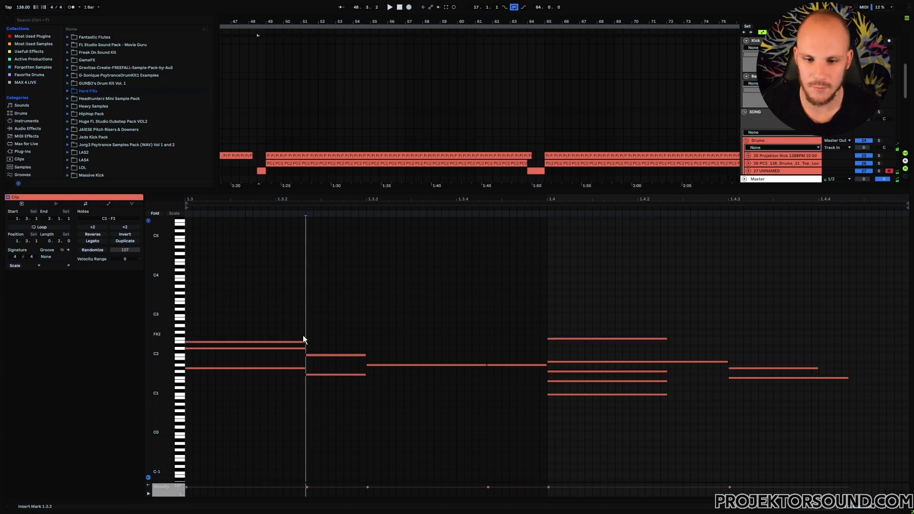
drag(301, 341, 300, 342)
click(698, 407)
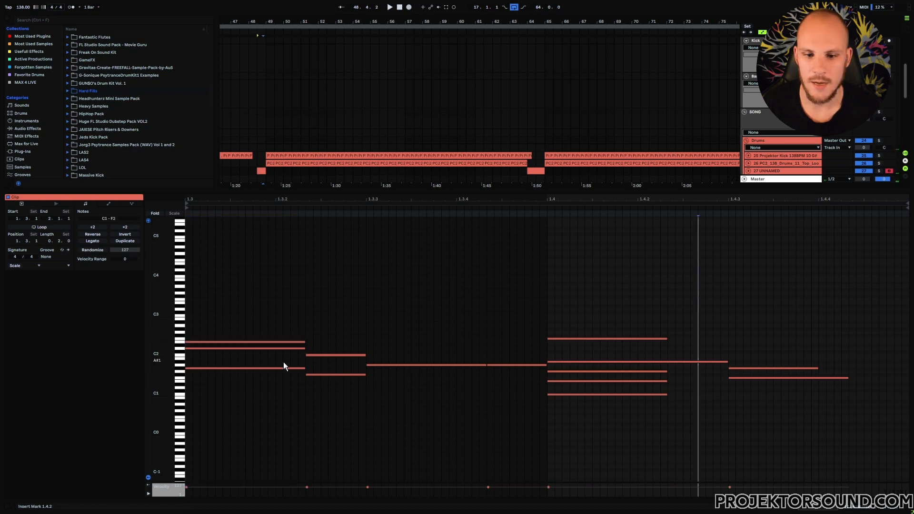
Audition the G#1 note at 1.3.1, F#1 at 1.3.2, A#1 at 1.4.1 and G#1 at 1.4.3.
click(285, 363)
click(285, 367)
click(337, 375)
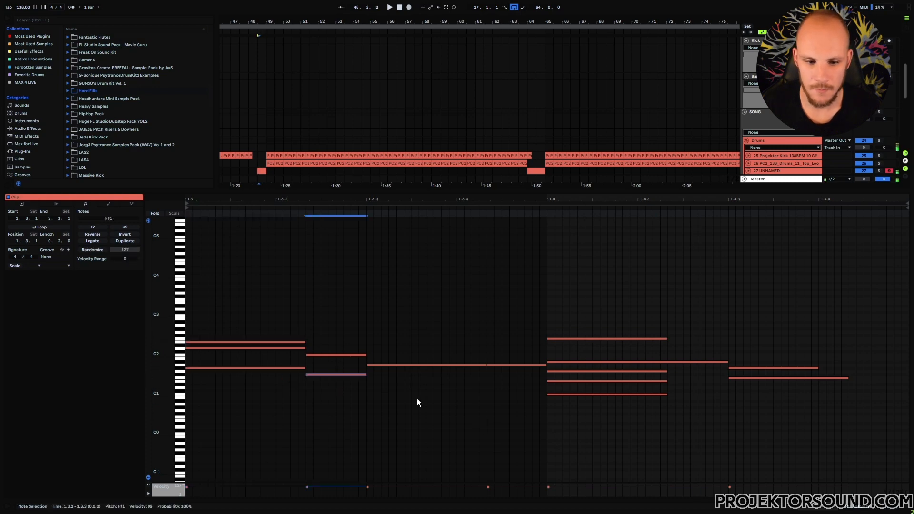
click(698, 362)
click(753, 362)
click(753, 368)
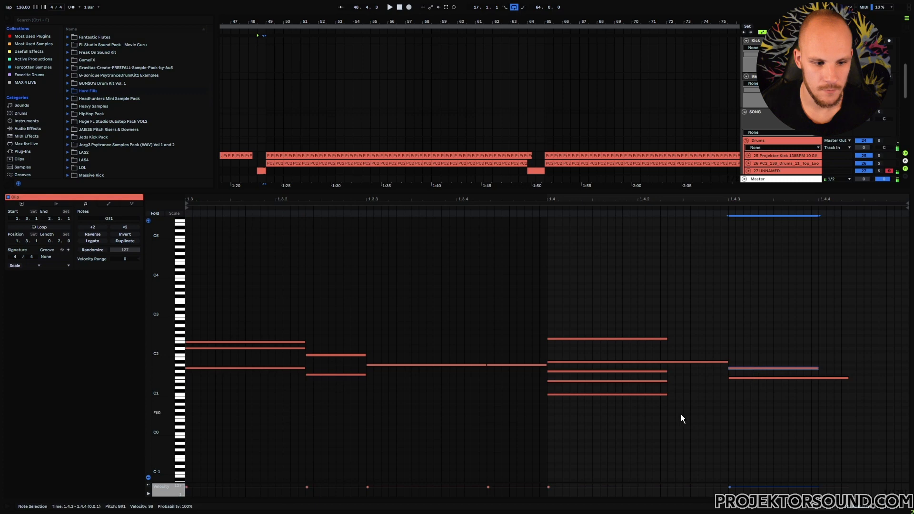
Audition the low E1 and C1 notes at 1.4.1.
click(688, 418)
click(654, 381)
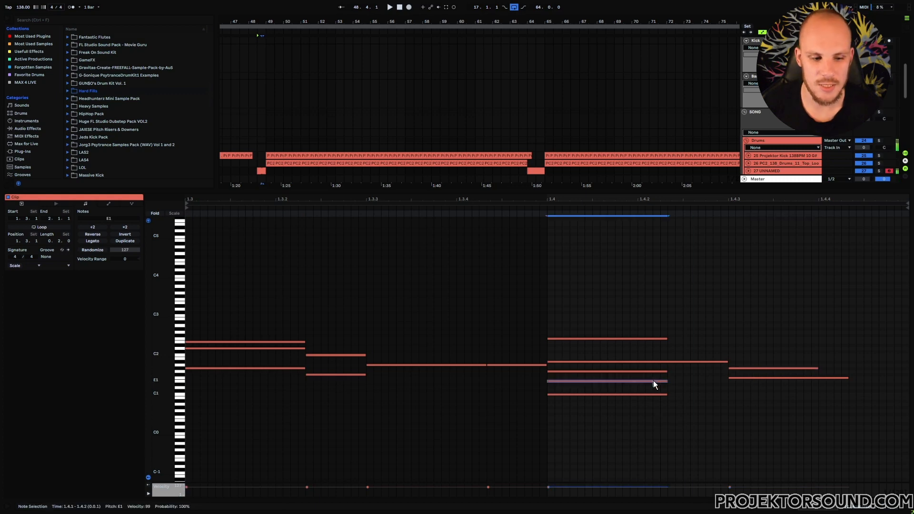
click(635, 394)
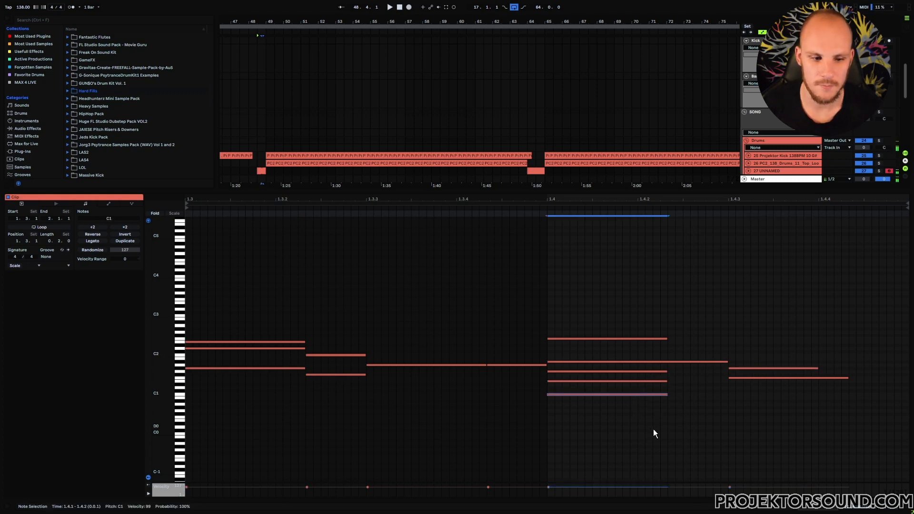
Audition the F2, A#1 and G1 notes at 1.4.1 and marquee-select the full note stack on that beat.
click(689, 353)
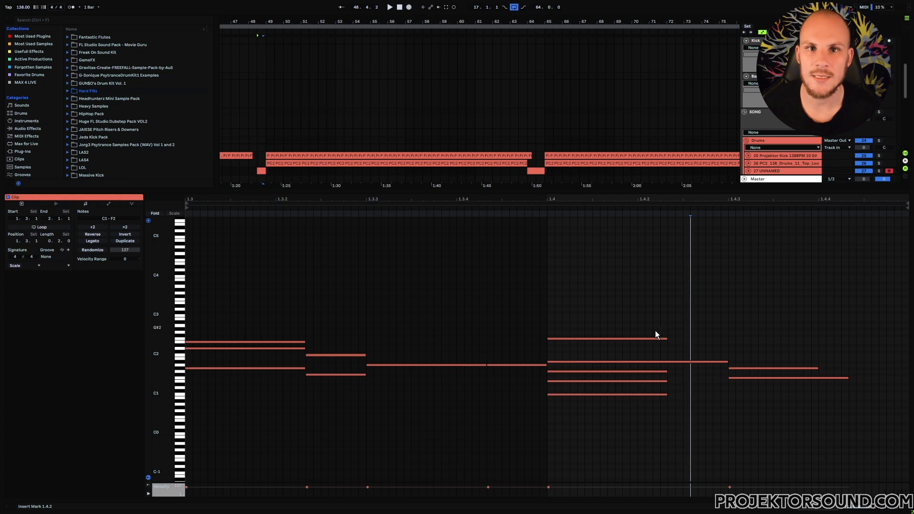
click(641, 339)
click(688, 356)
click(686, 362)
click(664, 371)
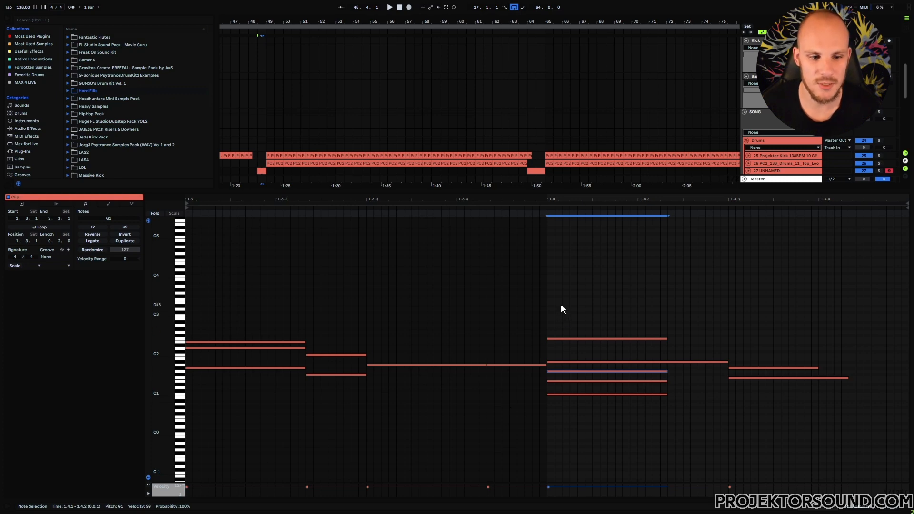
drag(563, 300, 559, 441)
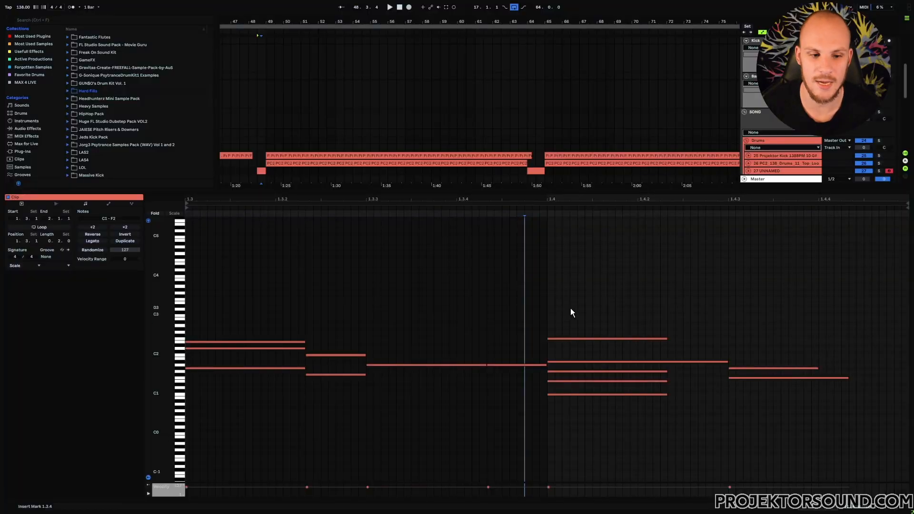
Audition each layered note at 1.4.1 in turn, from F2 down to C1.
click(635, 339)
click(680, 363)
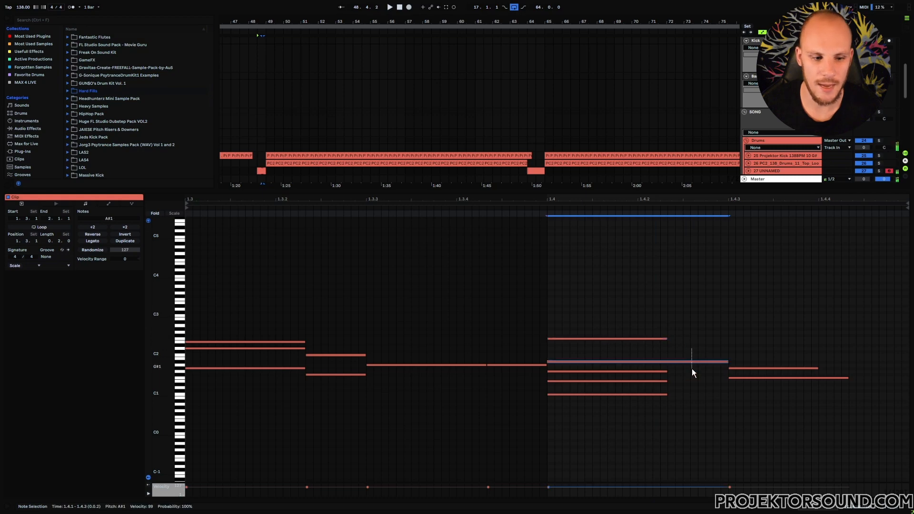
click(666, 371)
click(666, 381)
click(665, 395)
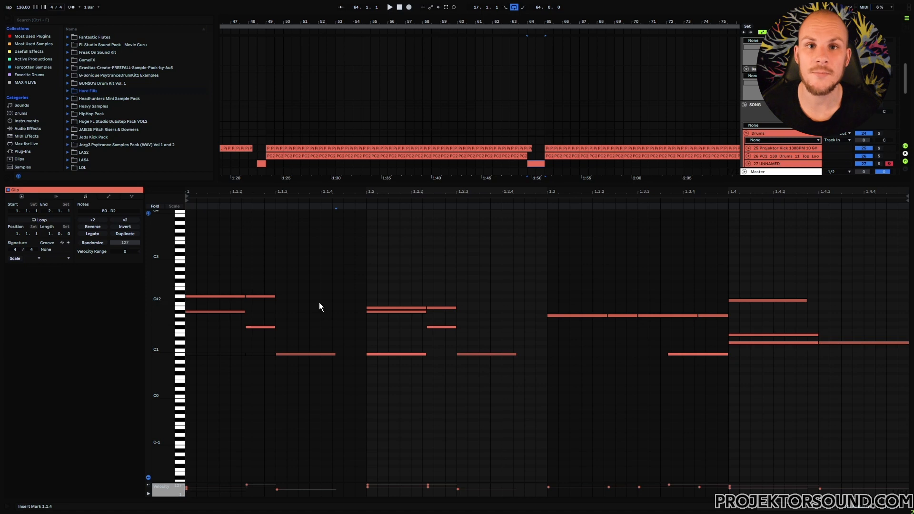
In the bar 64 fill clip, select the F#1 and D2 notes at 1.1.2, followed by the upper note runs on beats 1 to 3.
drag(272, 268, 248, 331)
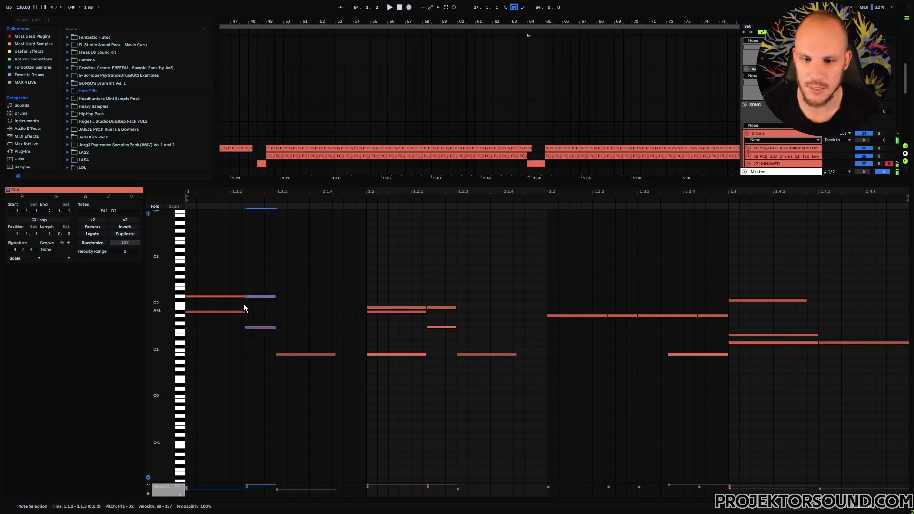
click(276, 261)
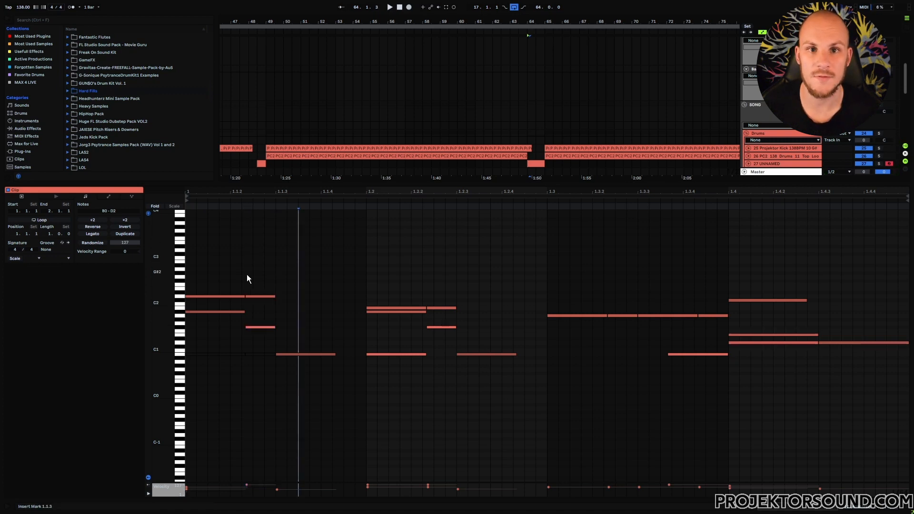
drag(221, 289, 258, 302)
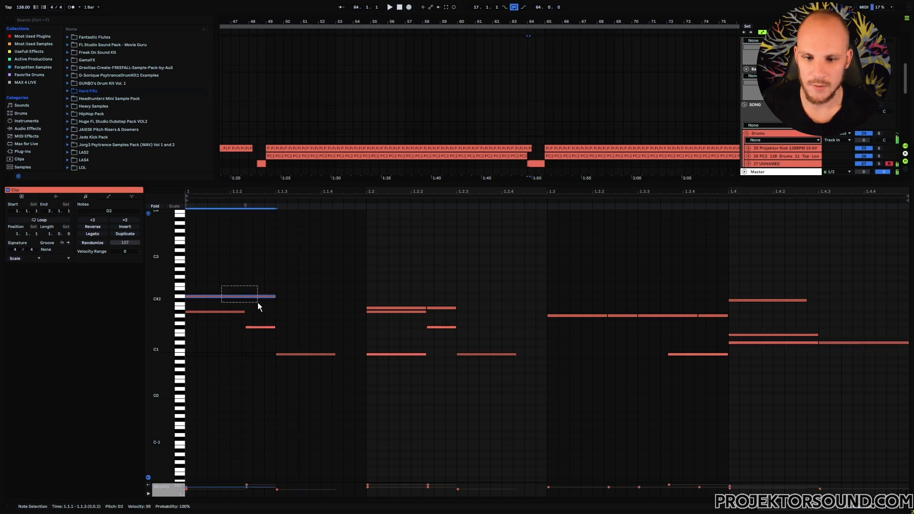
drag(414, 305, 436, 309)
drag(582, 301, 693, 326)
Marquee-select the lower layered notes on beat 1.4 of the bar 64 fill clip and clear the selection.
click(761, 400)
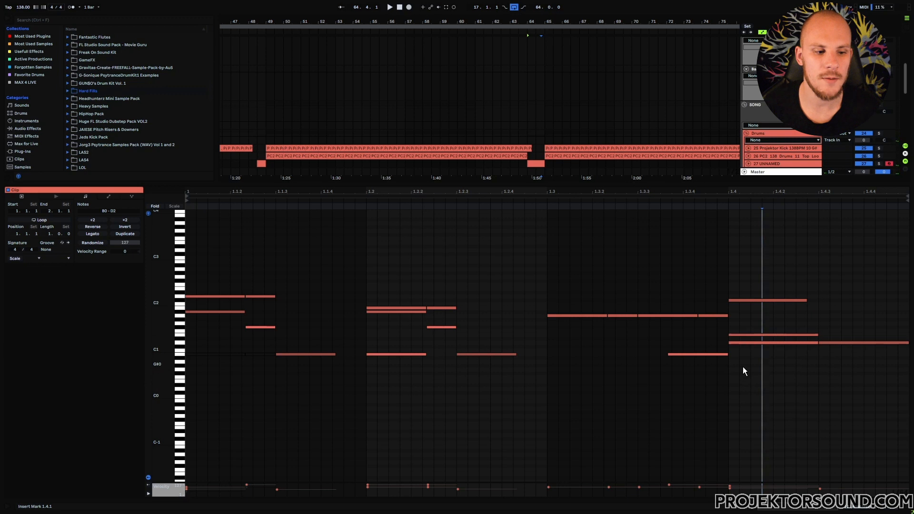
drag(746, 353, 752, 323)
click(757, 364)
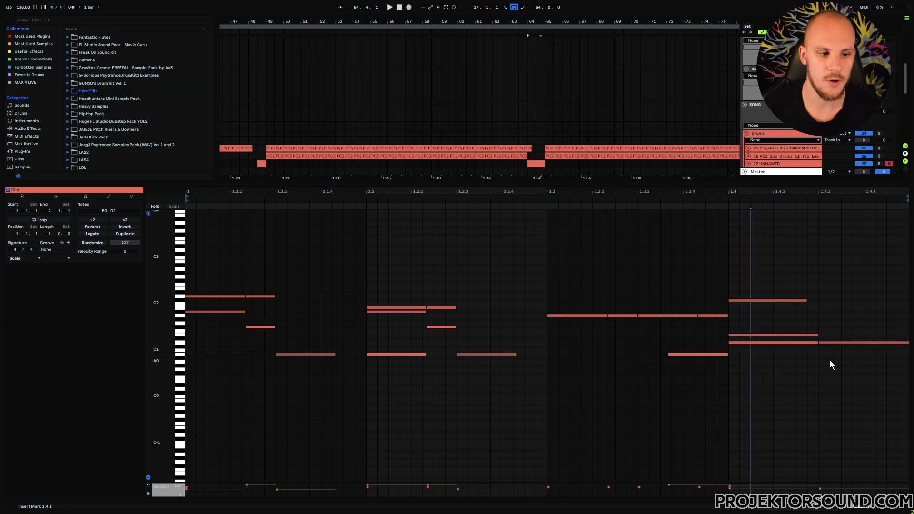
Compare the layered D1 and E1 notes at 1.4.1 with the D1 note at 1.4.3 by selecting them alternately.
drag(797, 322, 789, 378)
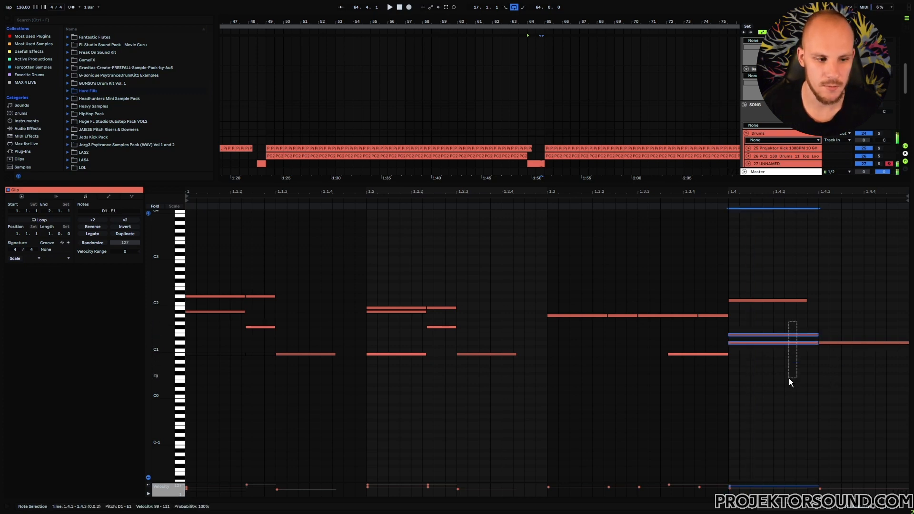
click(851, 342)
drag(800, 325, 790, 383)
drag(848, 326, 833, 375)
drag(792, 322, 783, 382)
drag(854, 318, 853, 344)
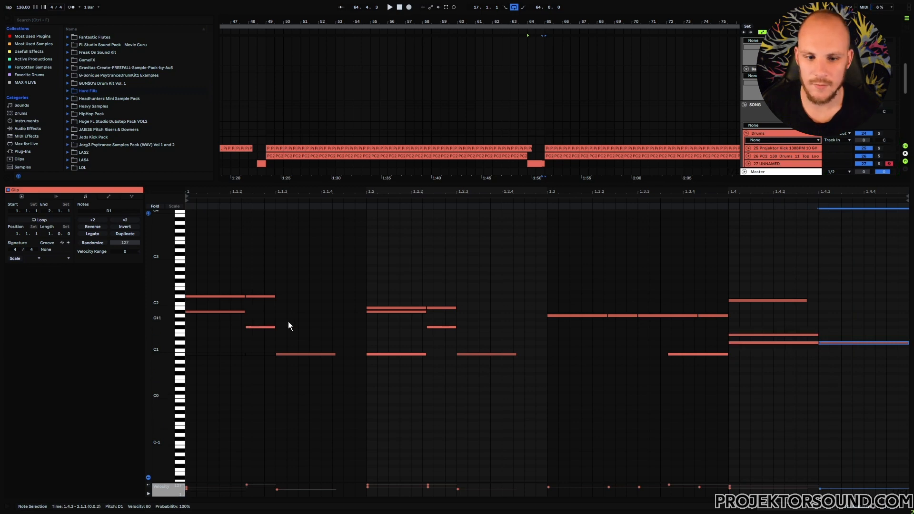
Select the F#1 notes at 1.1.2 and 1.2.2, followed by the highest note on beat 1.4, and clear the selection.
drag(246, 307, 268, 336)
drag(385, 319, 506, 342)
click(396, 328)
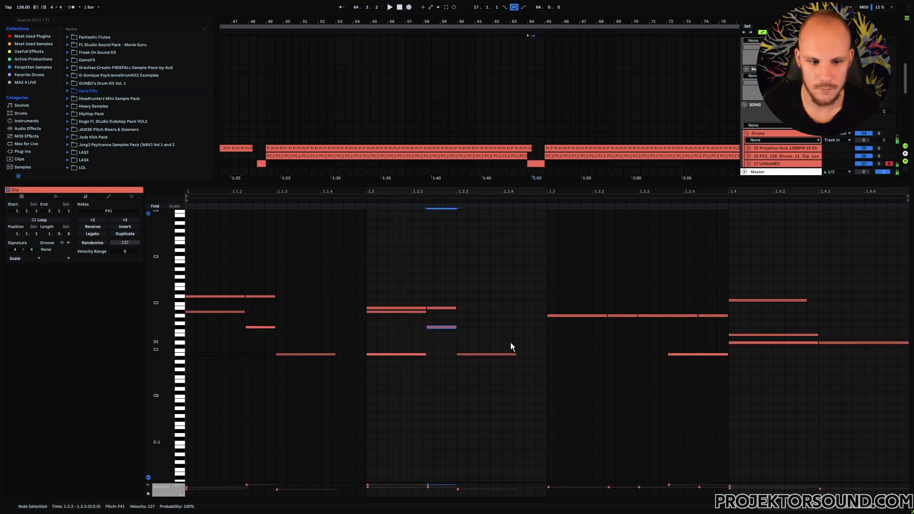
drag(763, 291, 769, 314)
click(738, 274)
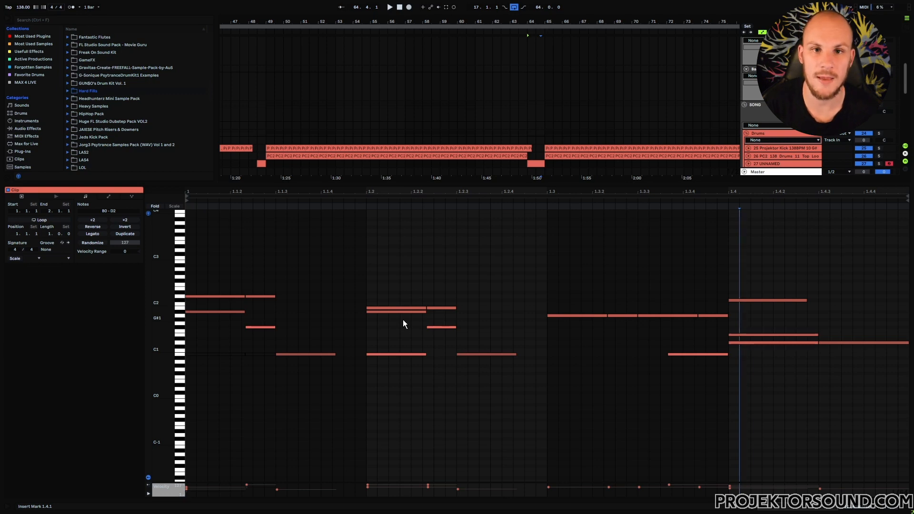
Audition the A#1 note at 1.1.1 and the F#1 note at 1.1.2, and clear the selection.
click(218, 322)
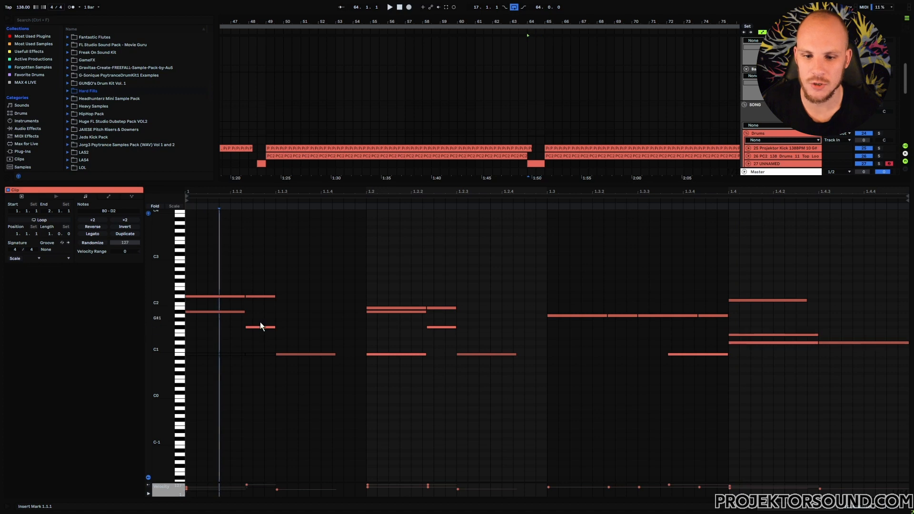
click(220, 312)
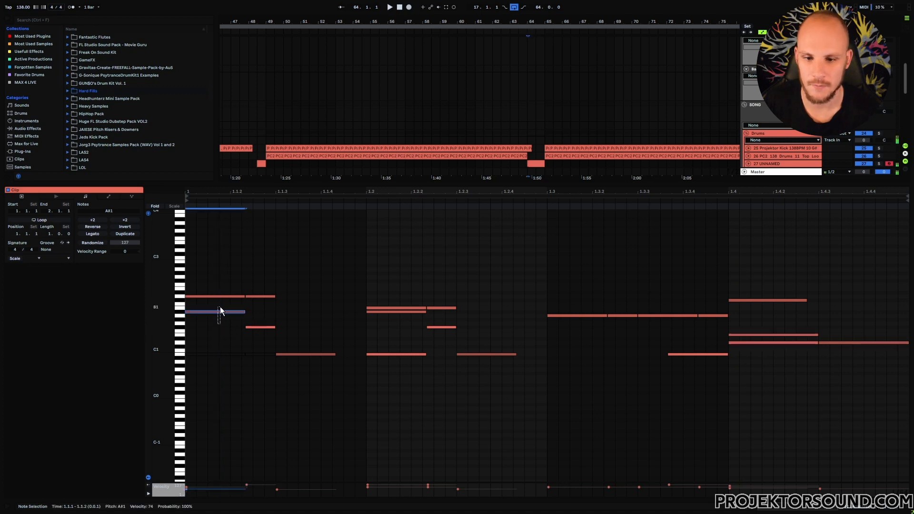
click(260, 327)
click(288, 319)
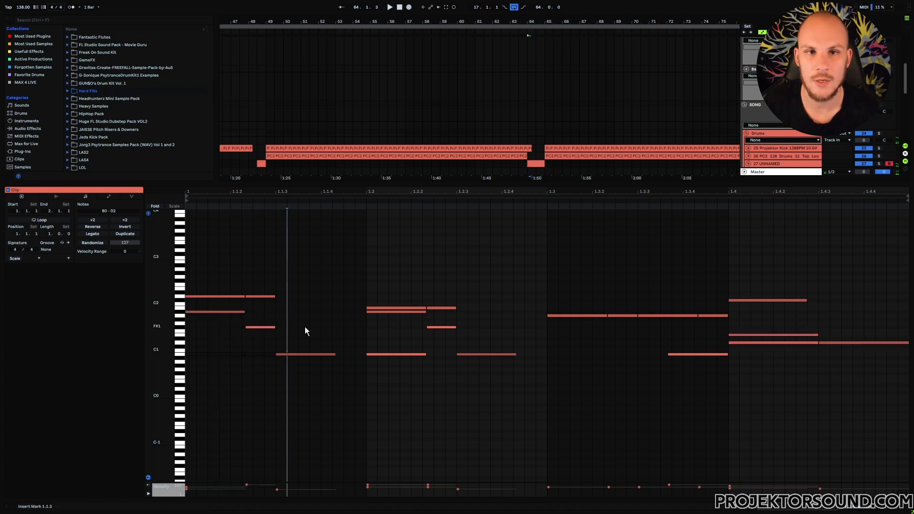